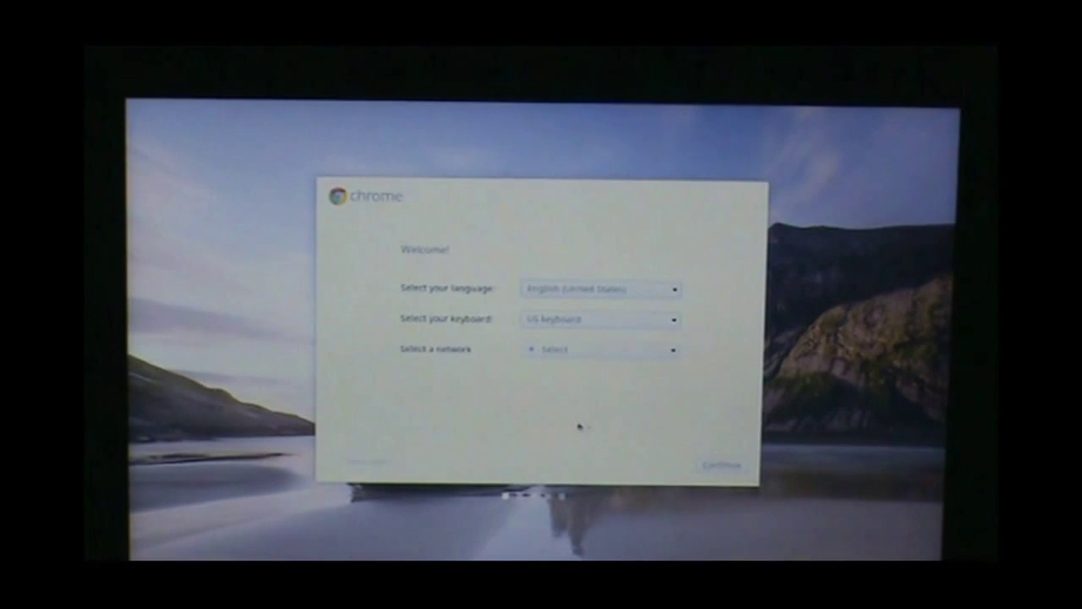
- Select the CCPSguest Wi-Fi network and continue past the welcome screen
left_click(674, 353)
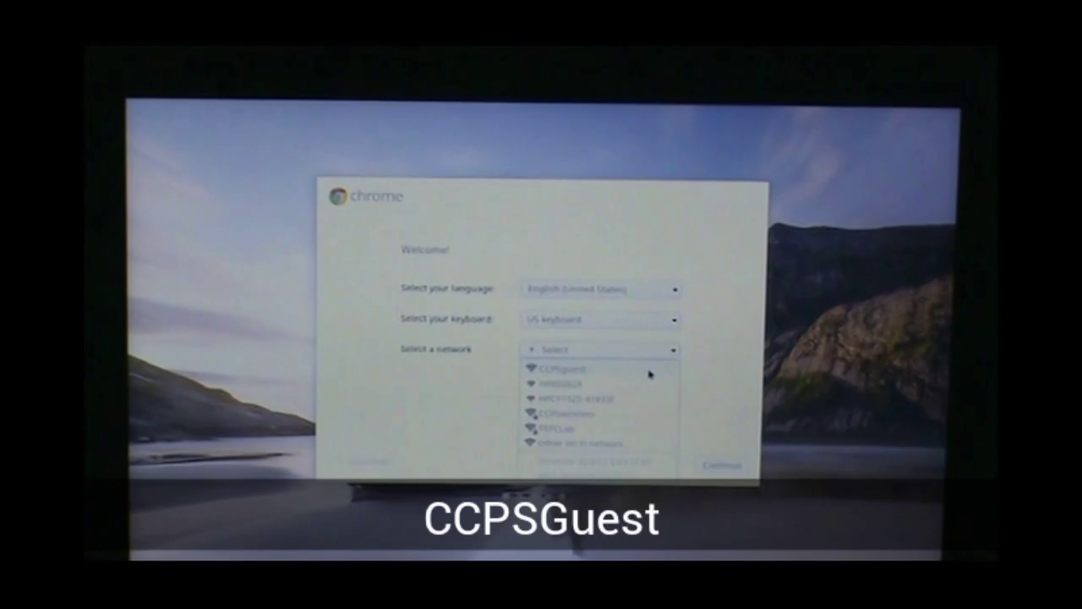
left_click(649, 372)
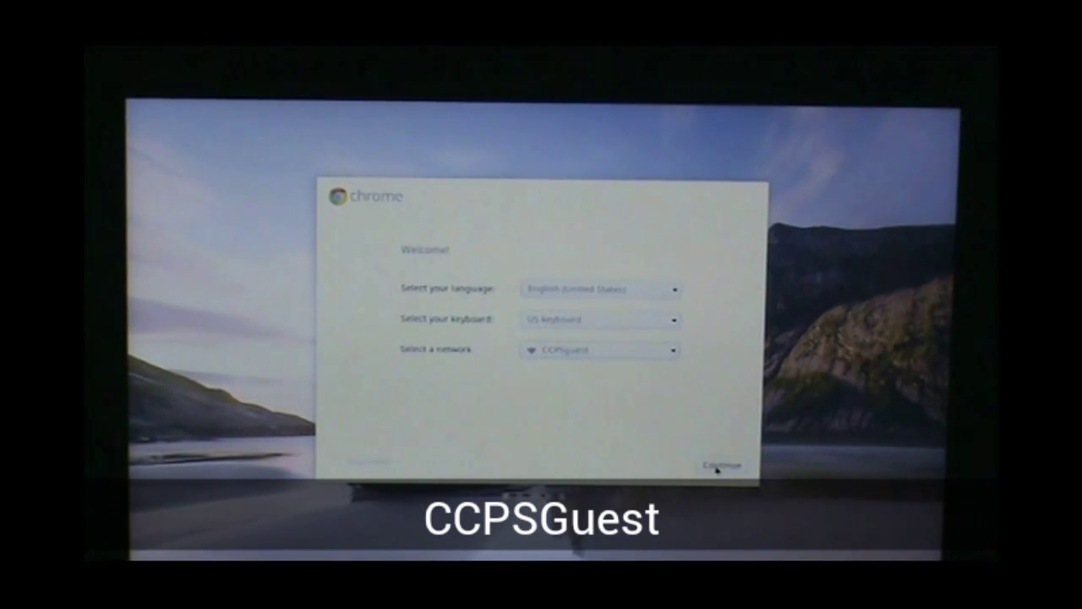
left_click(719, 465)
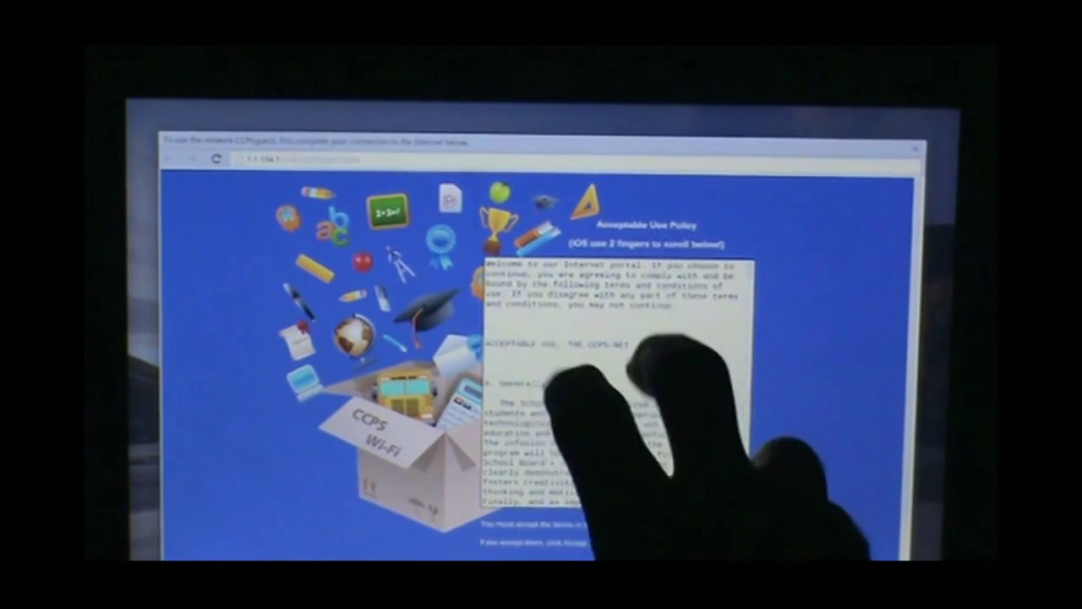
- Accept the CCPS Wi-Fi acceptable use policy and continue as a returning visitor
scroll(796, 456, "down", 2)
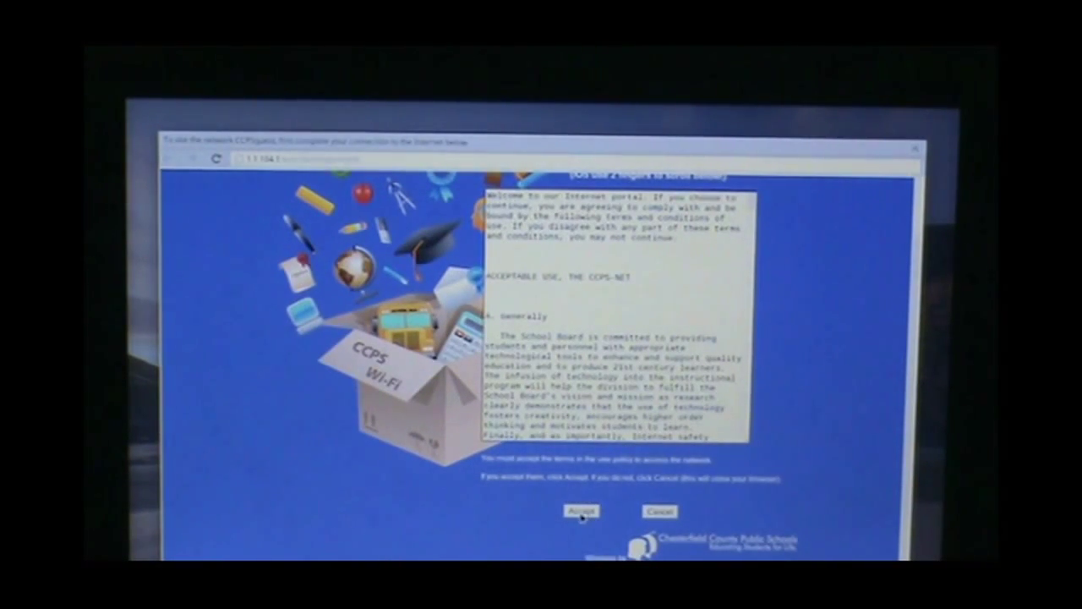
left_click(581, 513)
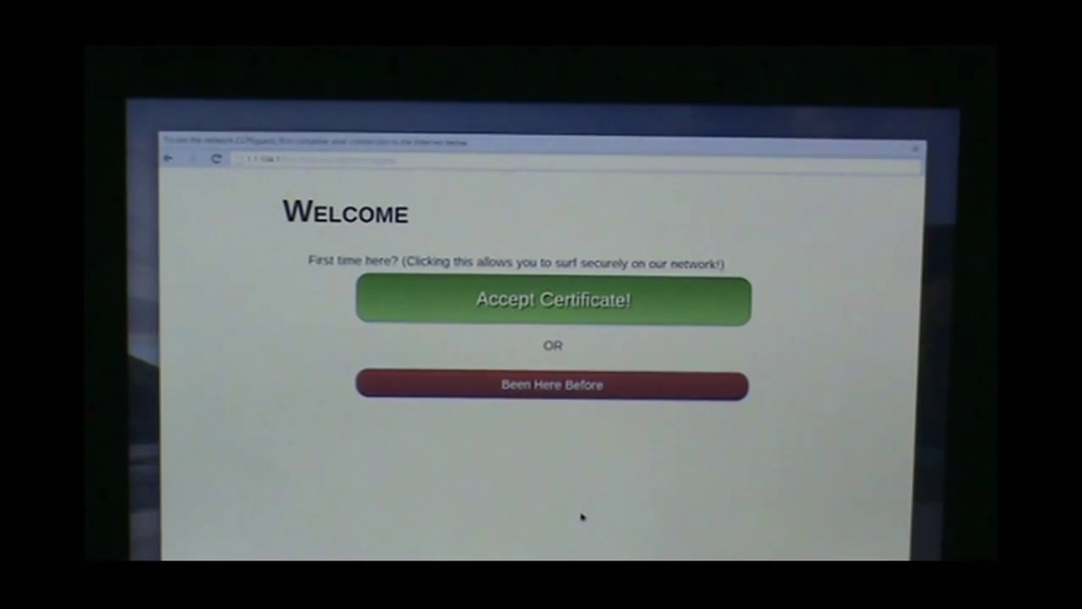
left_click(565, 385)
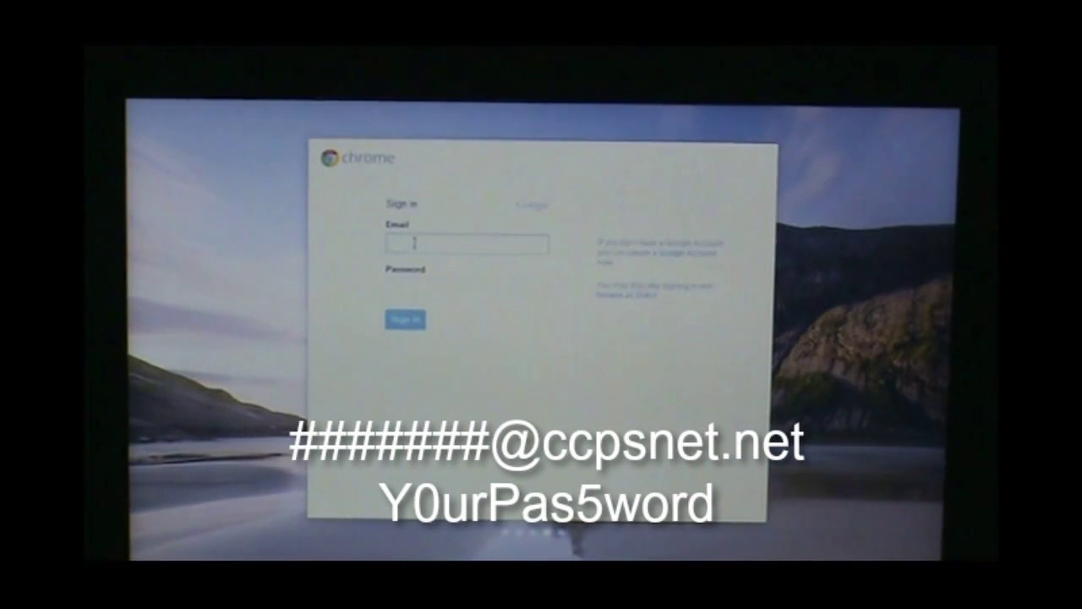
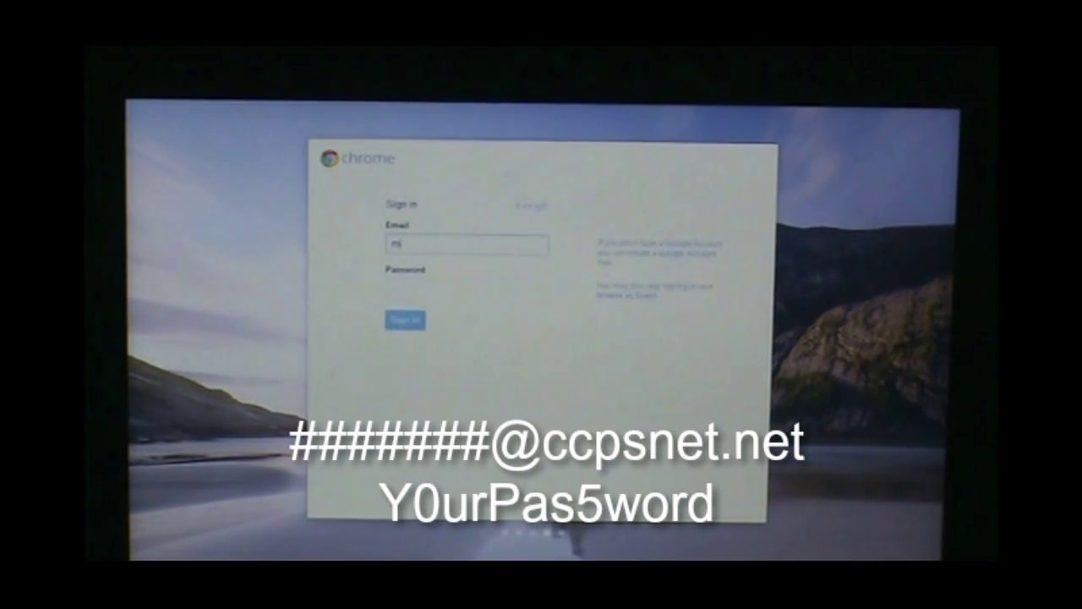
- Sign in with the student's school email and account password, correcting a mistyped letter
key("BackSpace")
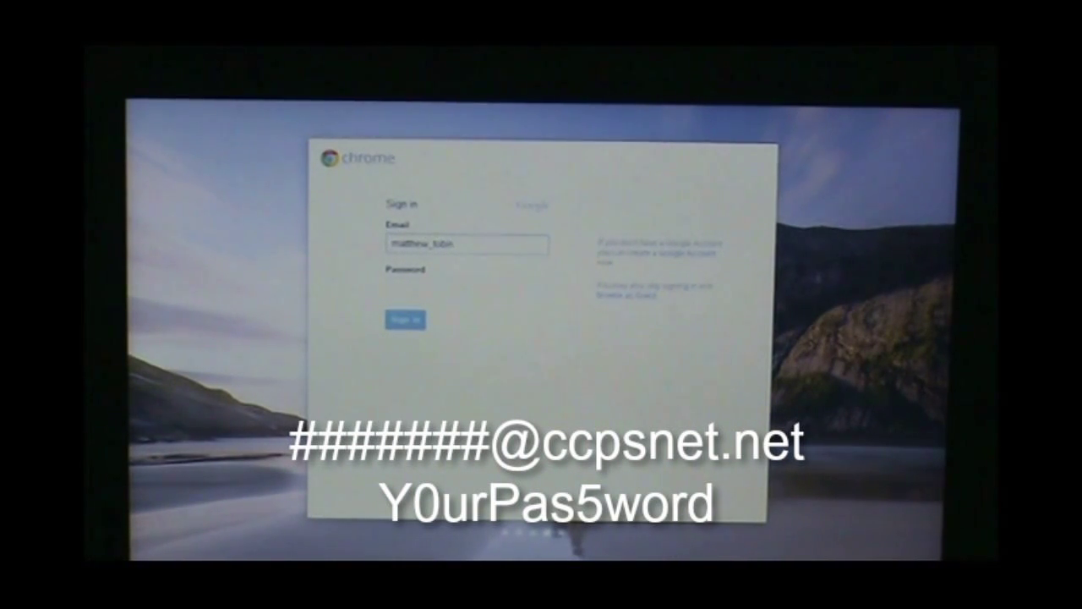
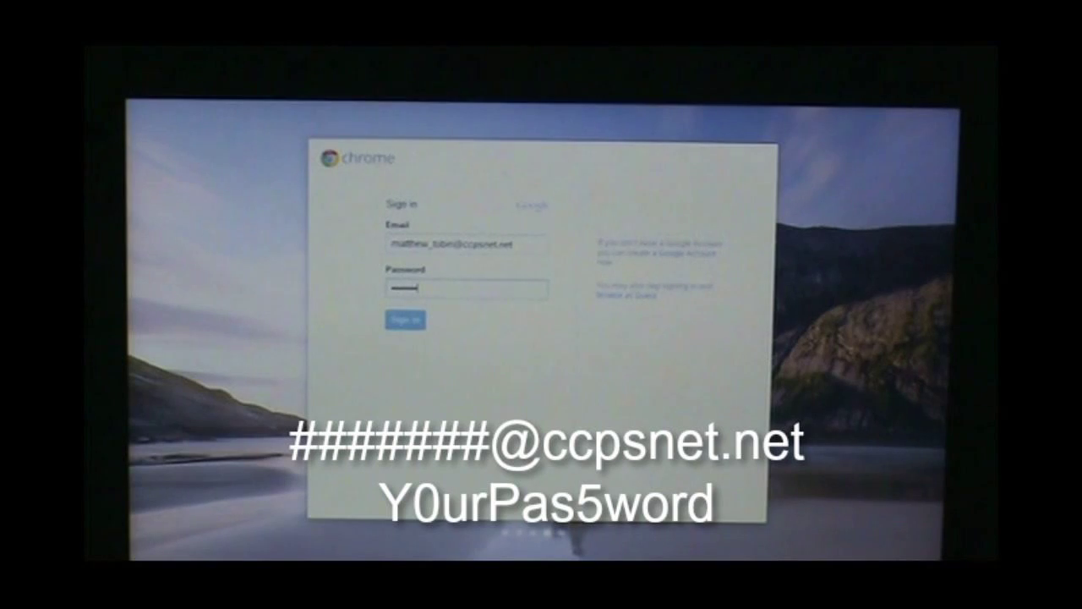
key("Return")
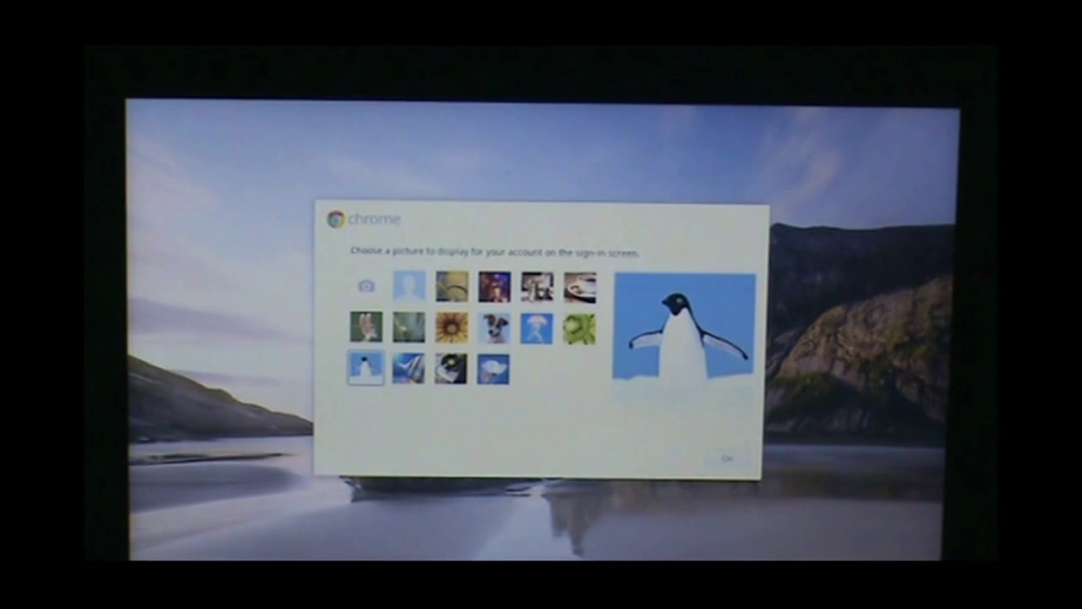
- Choose the yellow bicycle as the account picture and confirm it
left_click(451, 287)
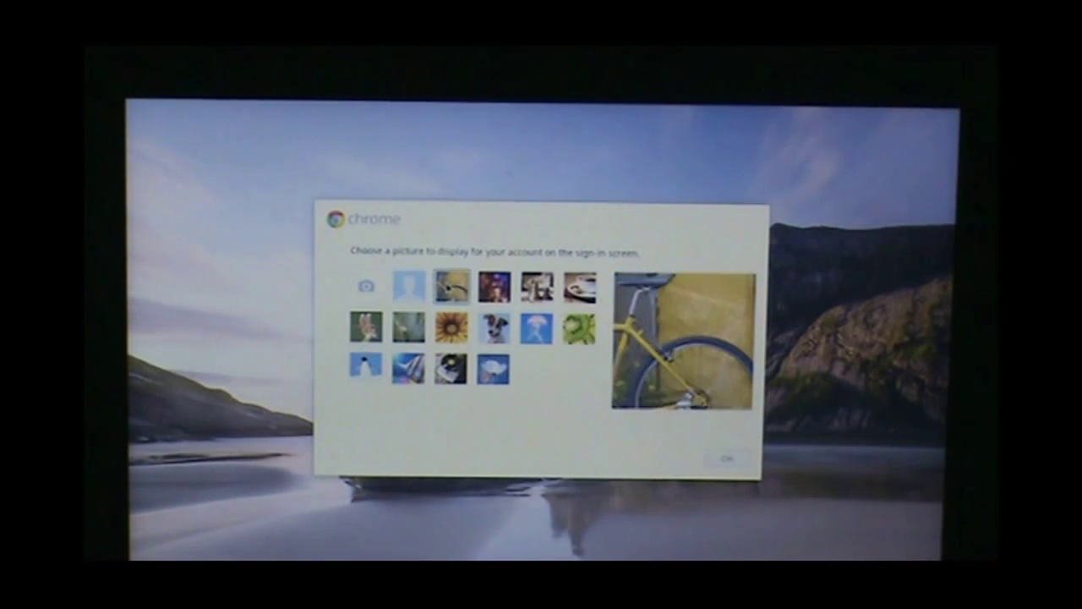
left_click(727, 459)
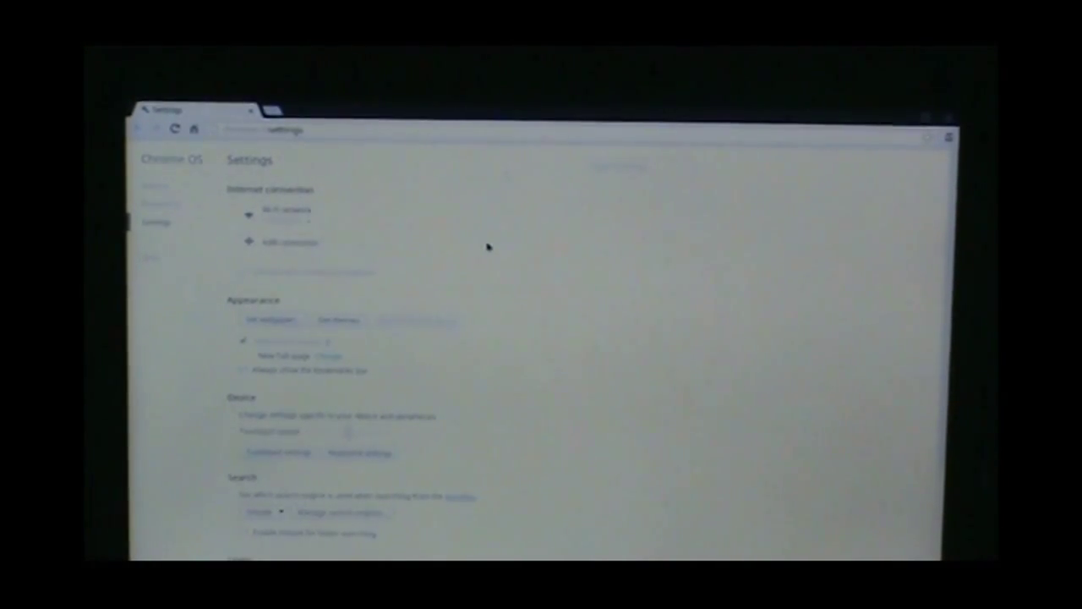
- Join CCPSwireless by entering the school Wi-Fi password and connecting
left_click(310, 225)
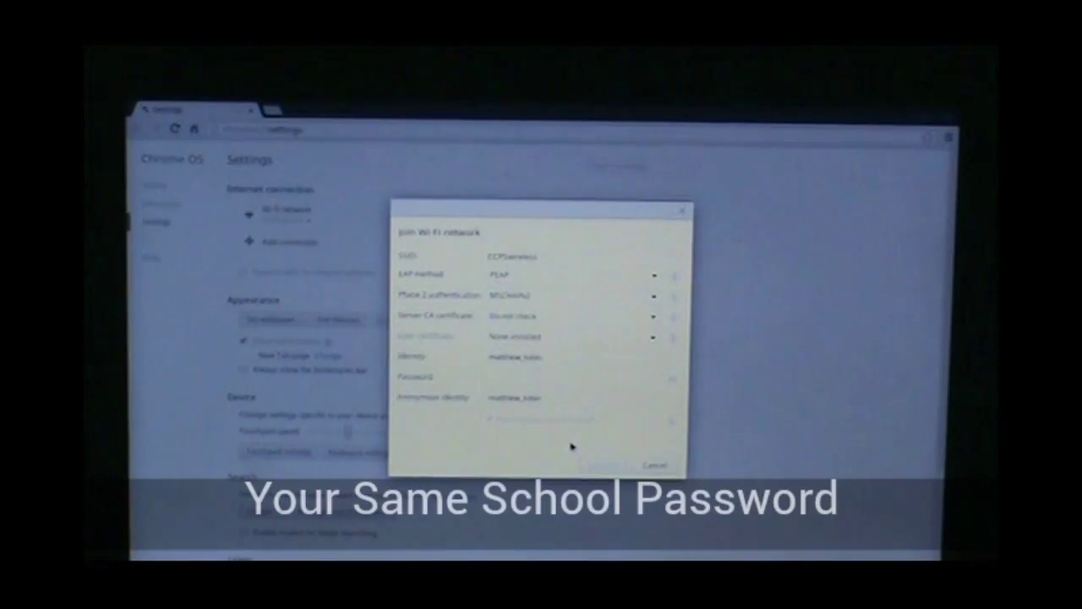
left_click(504, 378)
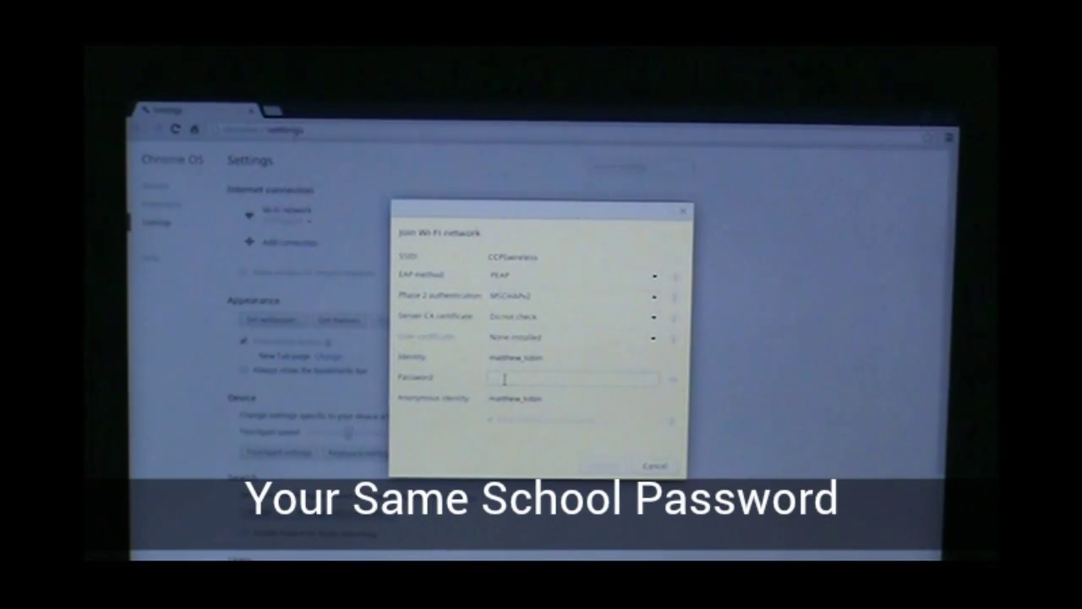
type("****")
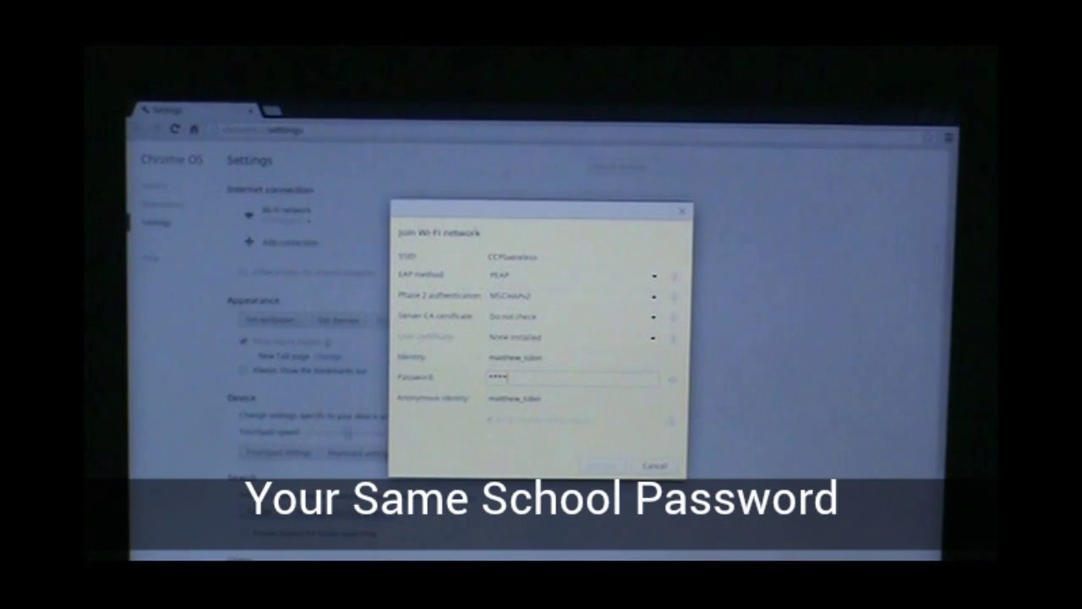
type("******")
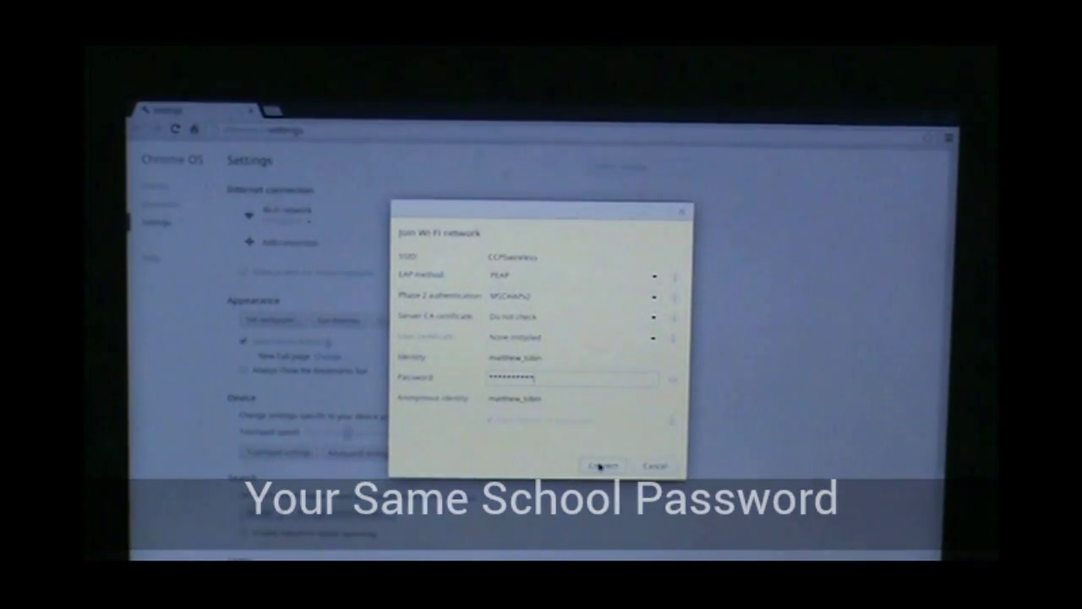
left_click(601, 466)
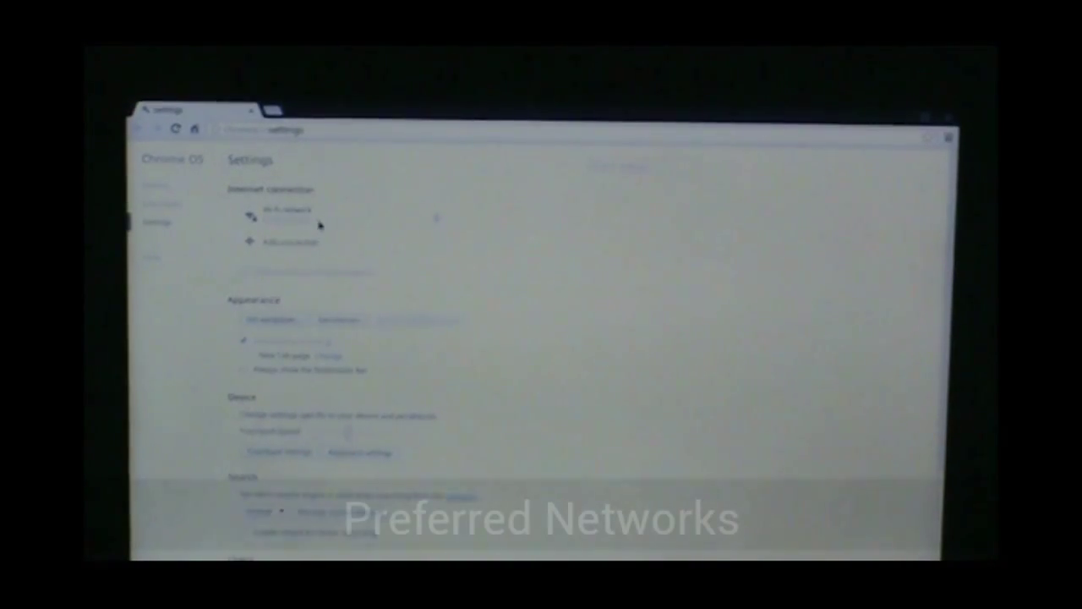
- Forget CCPSguest in Preferred networks so only CCPSwireless stays saved
left_click(320, 224)
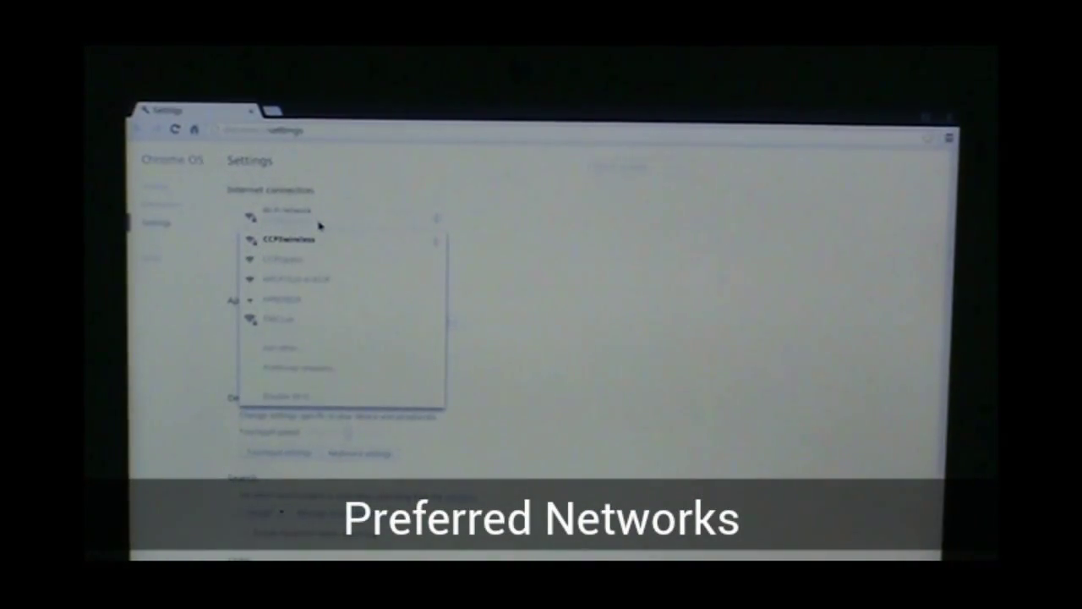
left_click(319, 370)
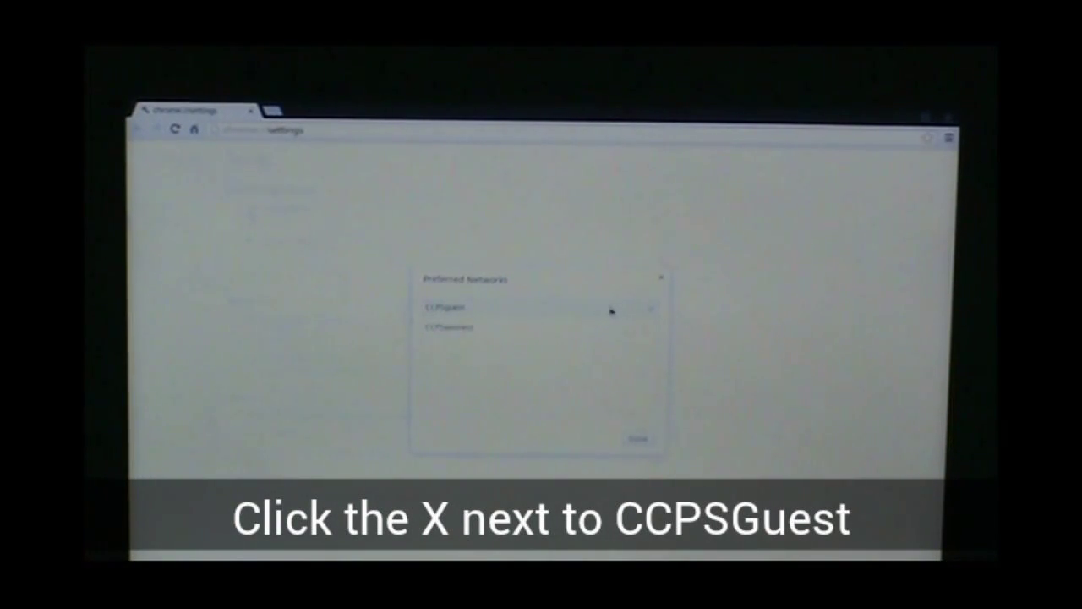
left_click(651, 309)
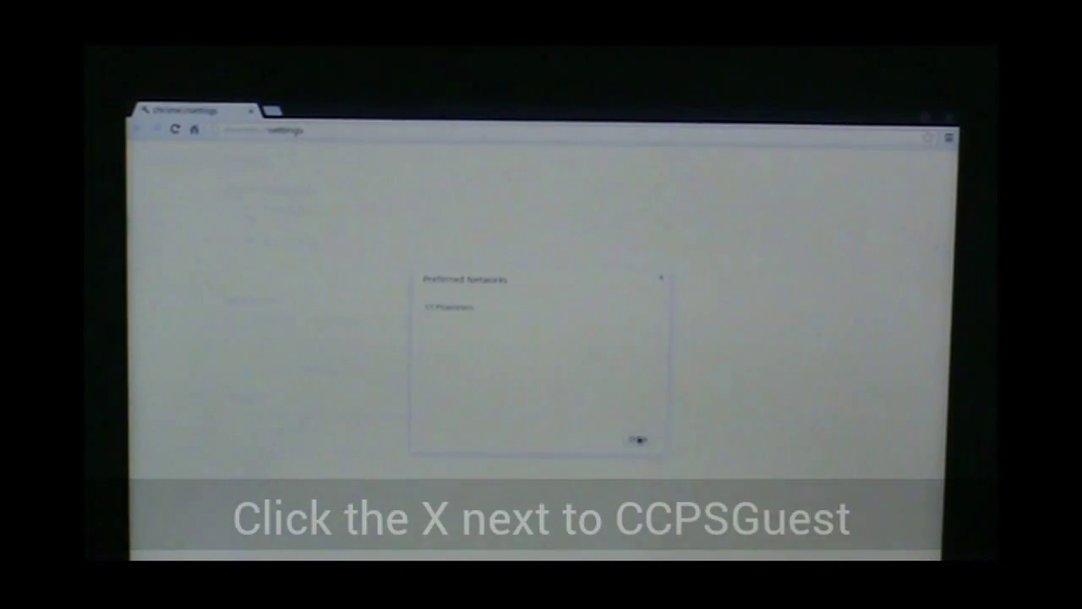
left_click(638, 439)
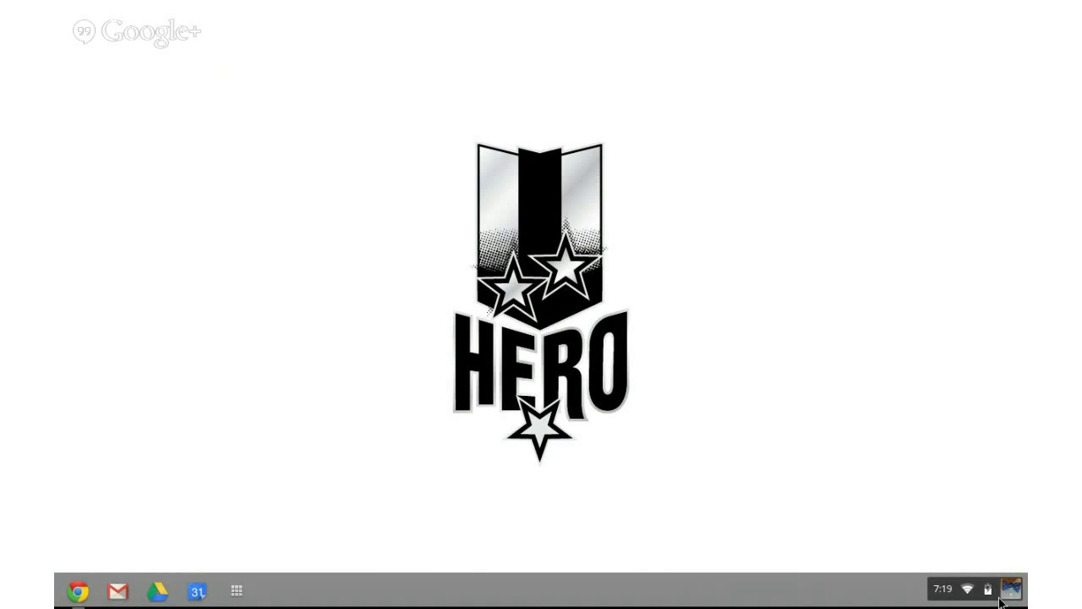
- Open Settings from the status tray and scroll down the settings page
left_click(1008, 594)
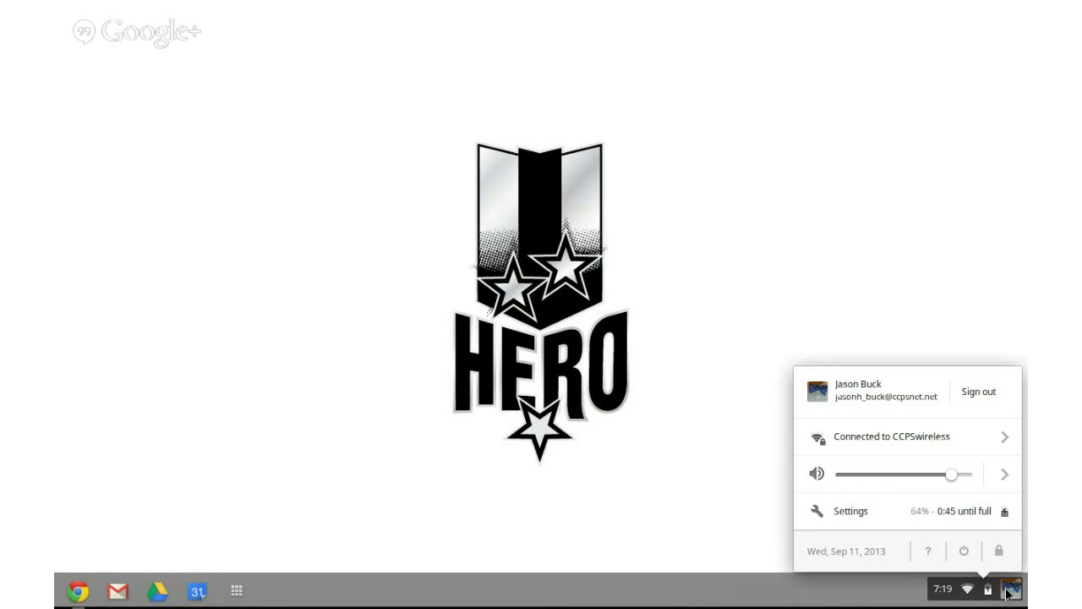
left_click(844, 508)
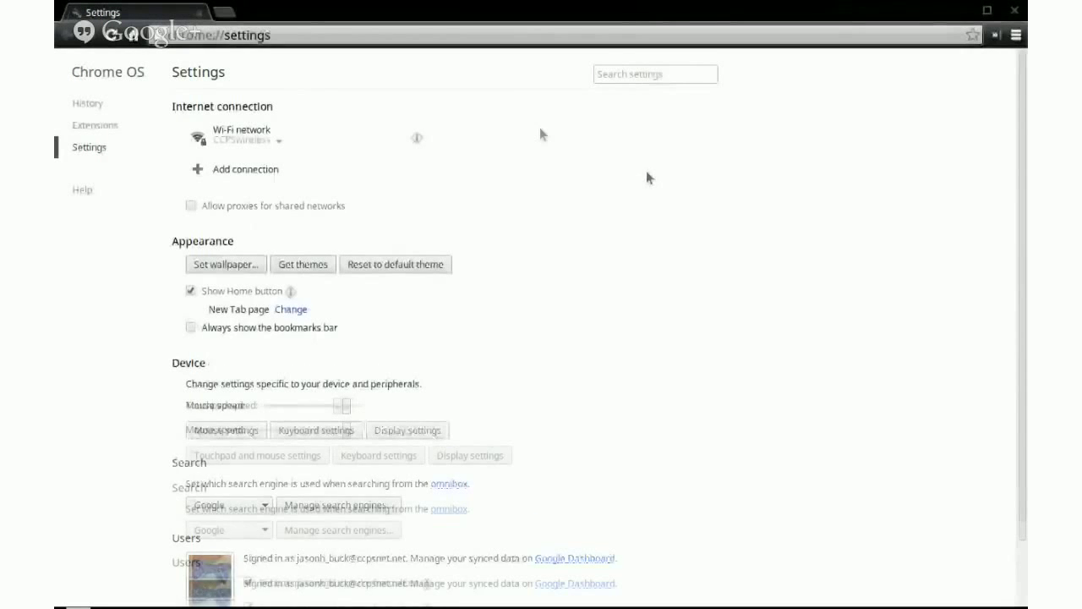
scroll(297, 184, "down", 2)
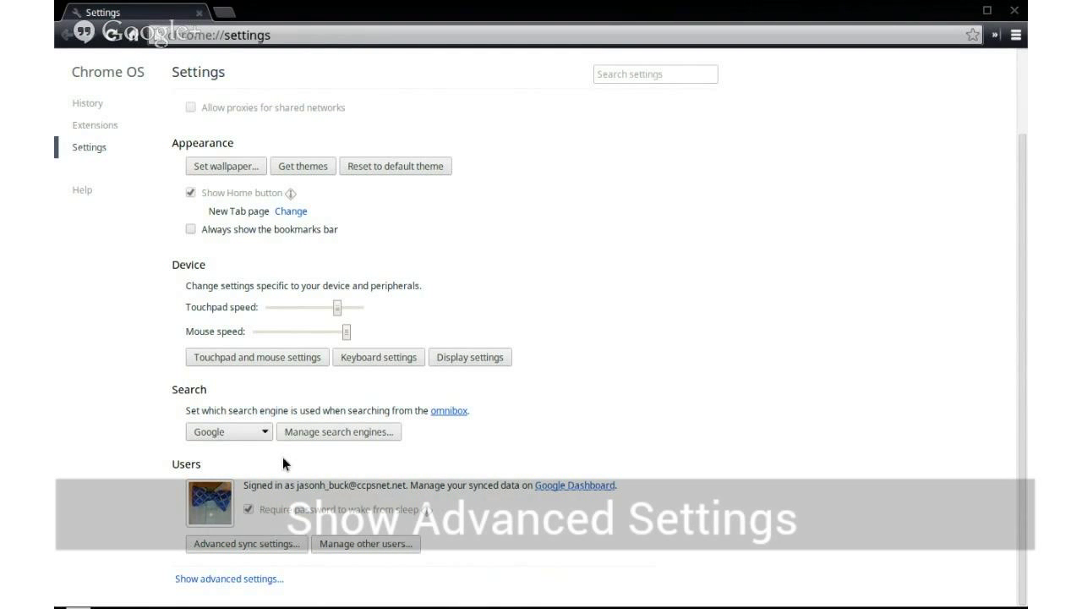
- Under advanced Date and time settings, choose Eastern Daylight Time (New York) as the time zone
left_click(244, 579)
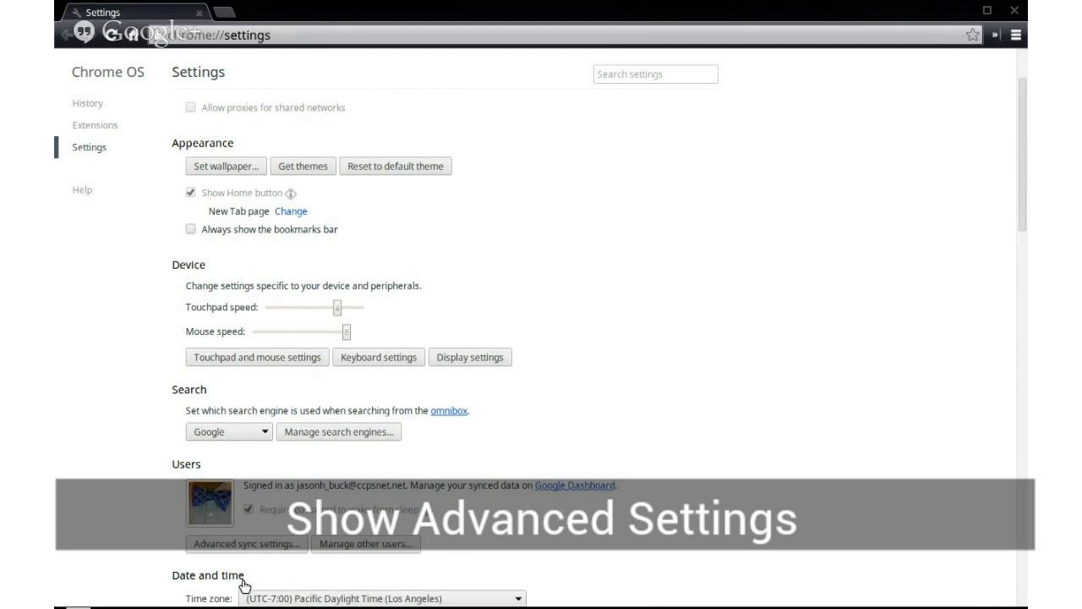
scroll(1020, 208, "down", 1)
left_click_drag(1020, 214, 1019, 287)
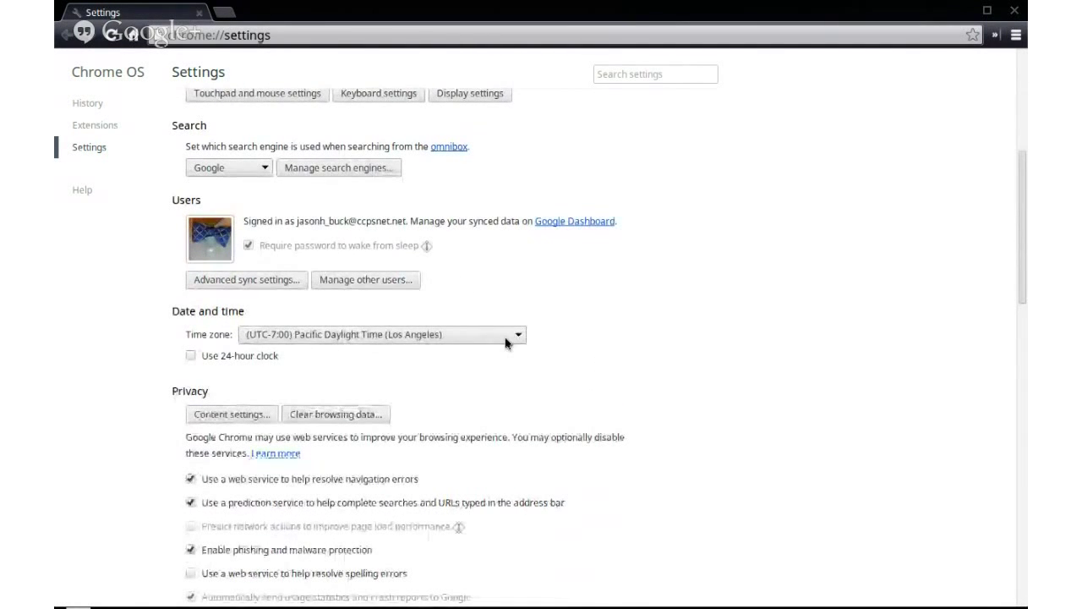
left_click(506, 336)
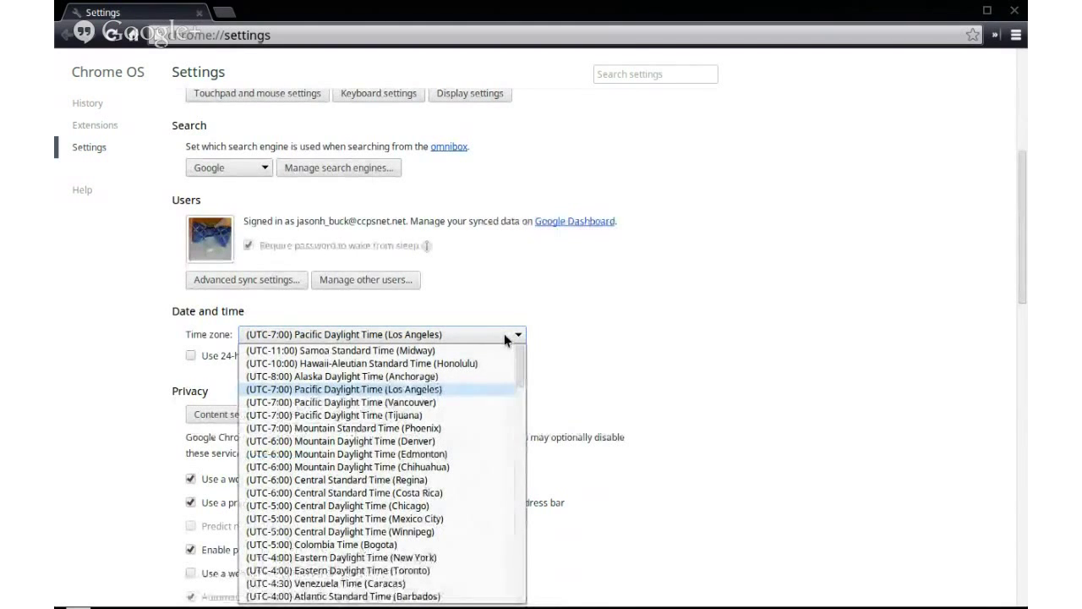
left_click(398, 557)
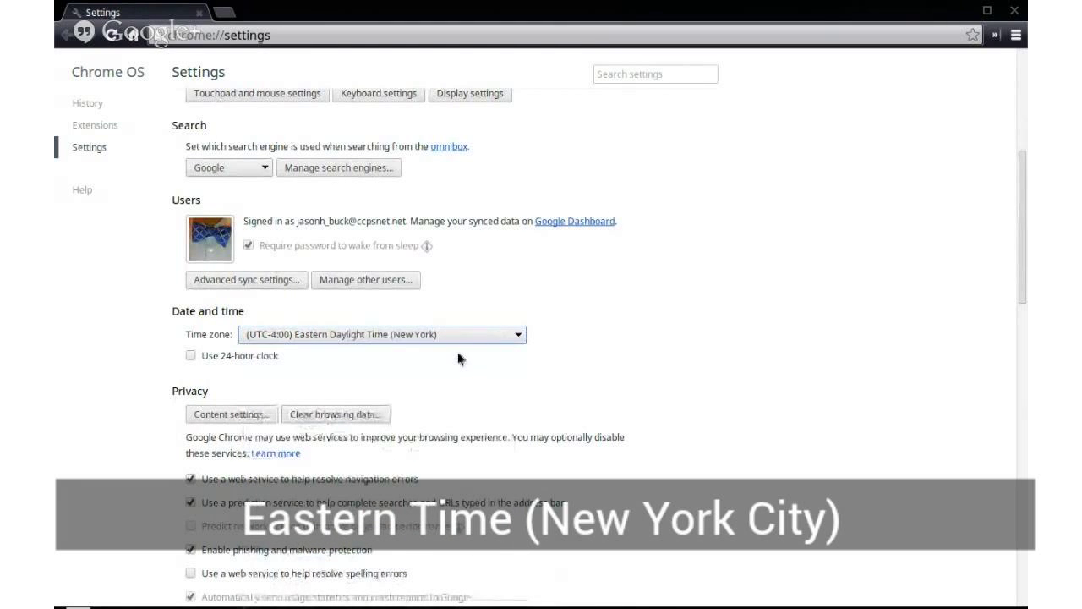
scroll(733, 387, "down", 1)
scroll(733, 386, "down", 1)
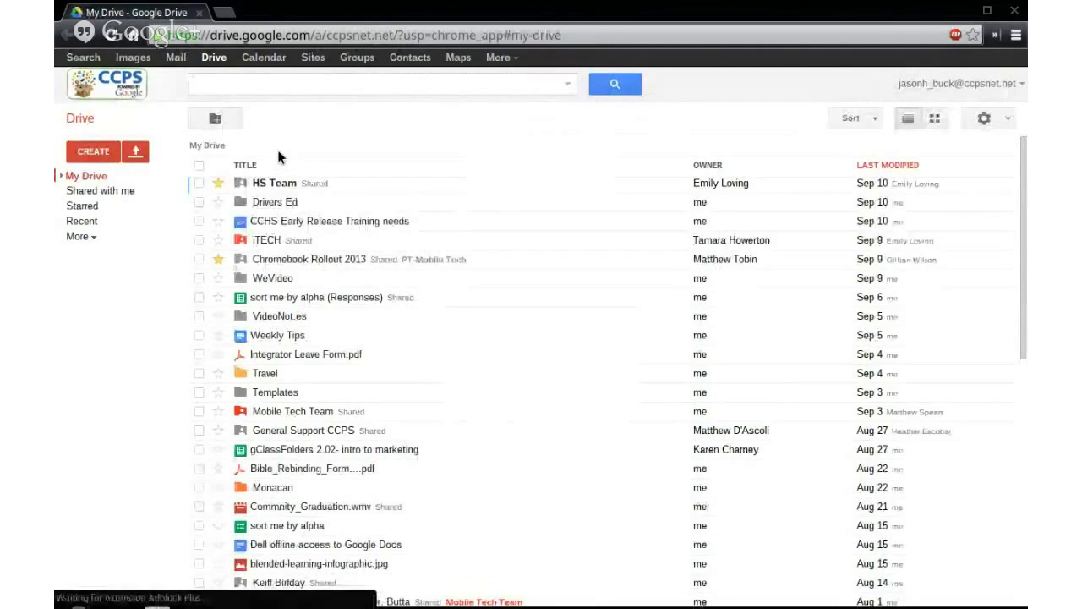
- Enable offline access in Drive's Offline view, found under More
left_click(78, 237)
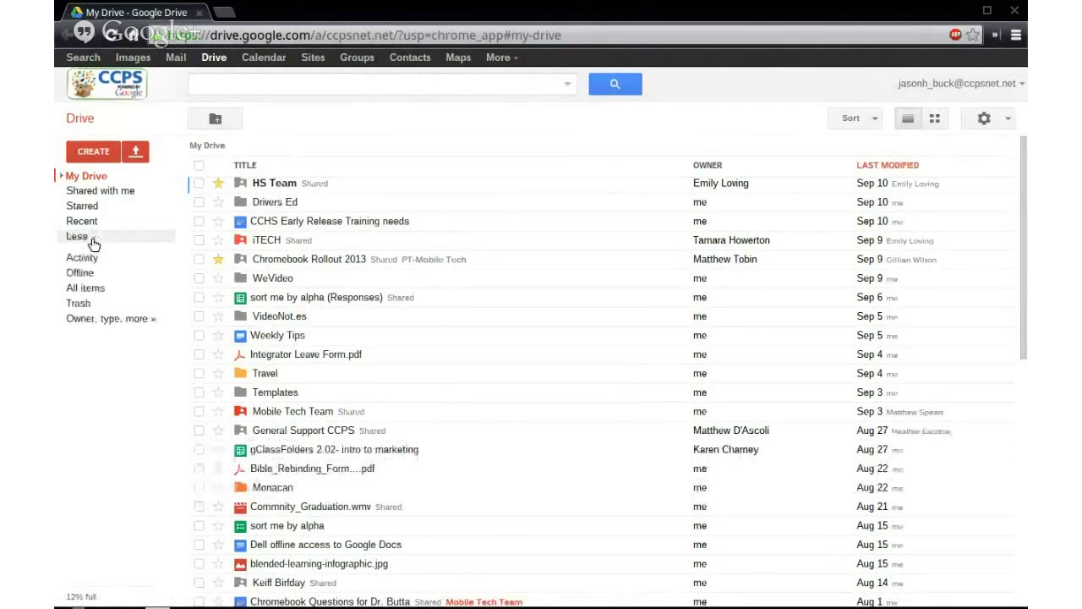
left_click(82, 274)
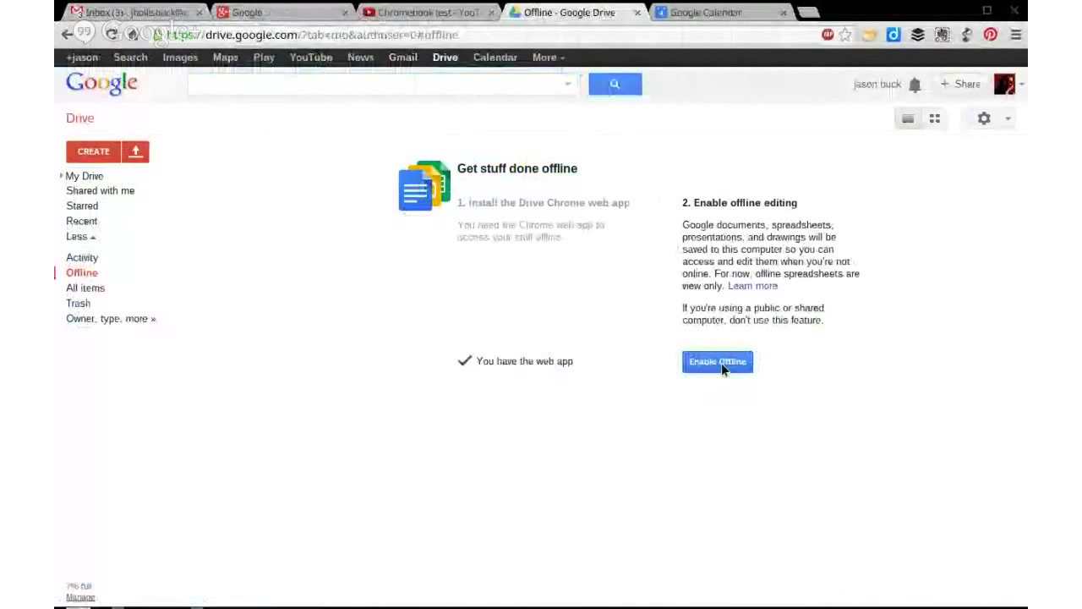
left_click(721, 362)
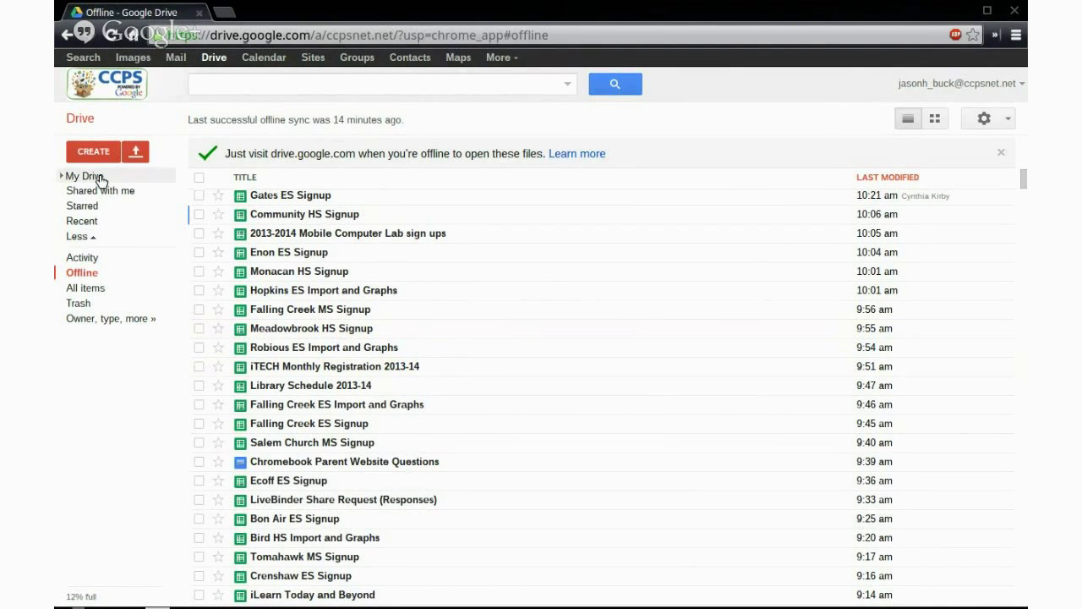
- Return to the My Drive view from the Drive sidebar
left_click(98, 176)
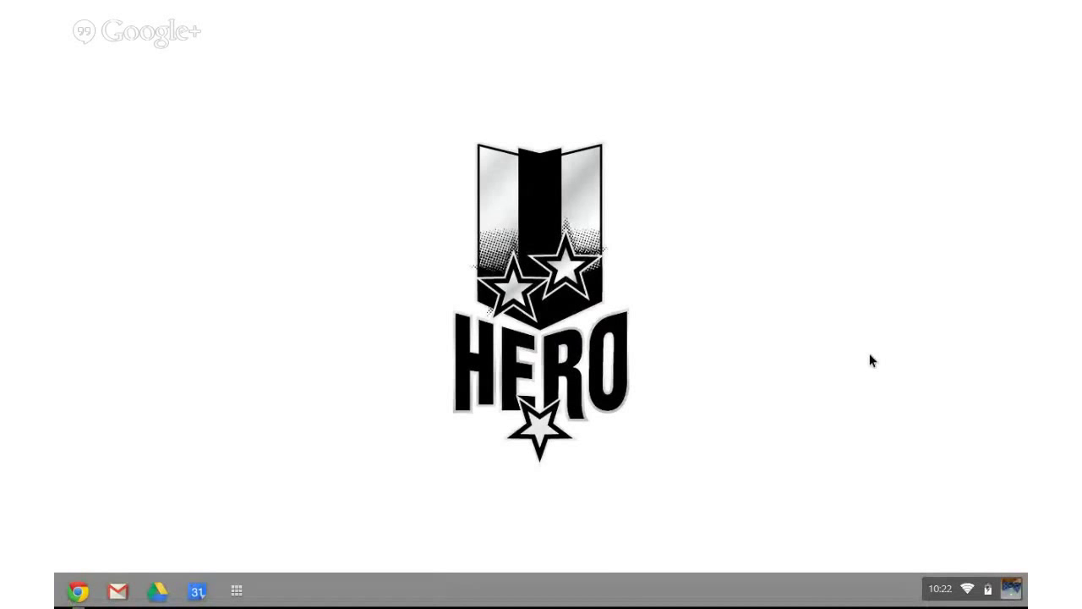
- Browse the app launcher's second and third pages of apps, then return to the first
left_click(237, 591)
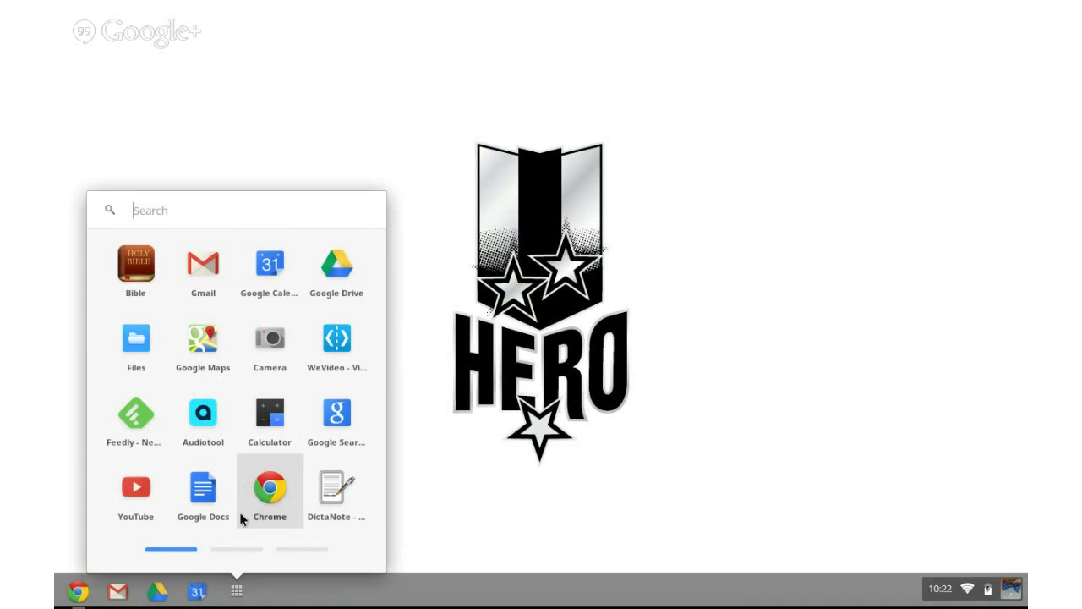
left_click(234, 549)
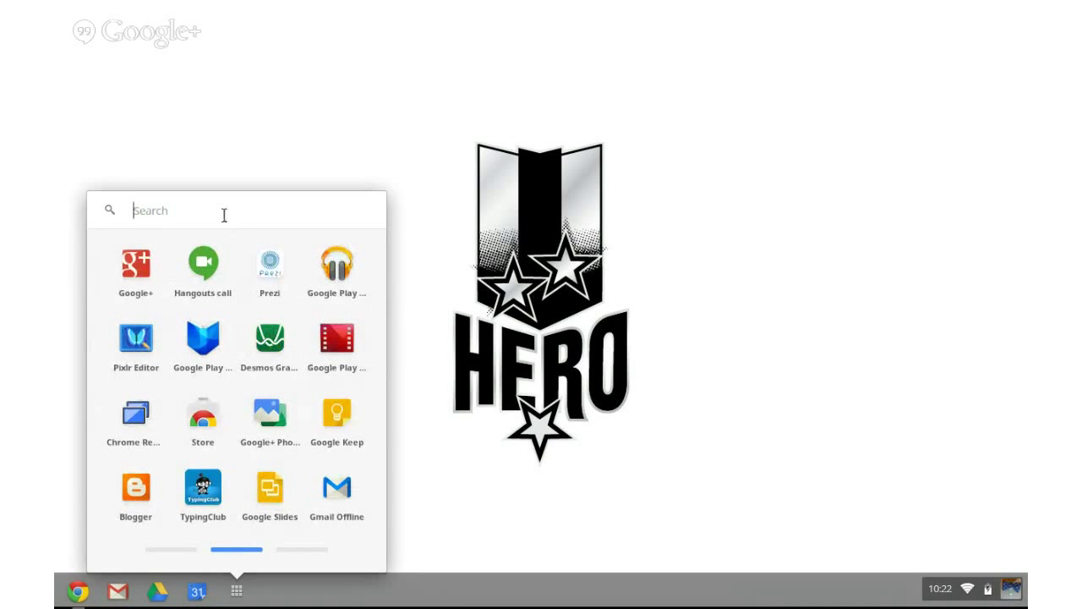
left_click(295, 549)
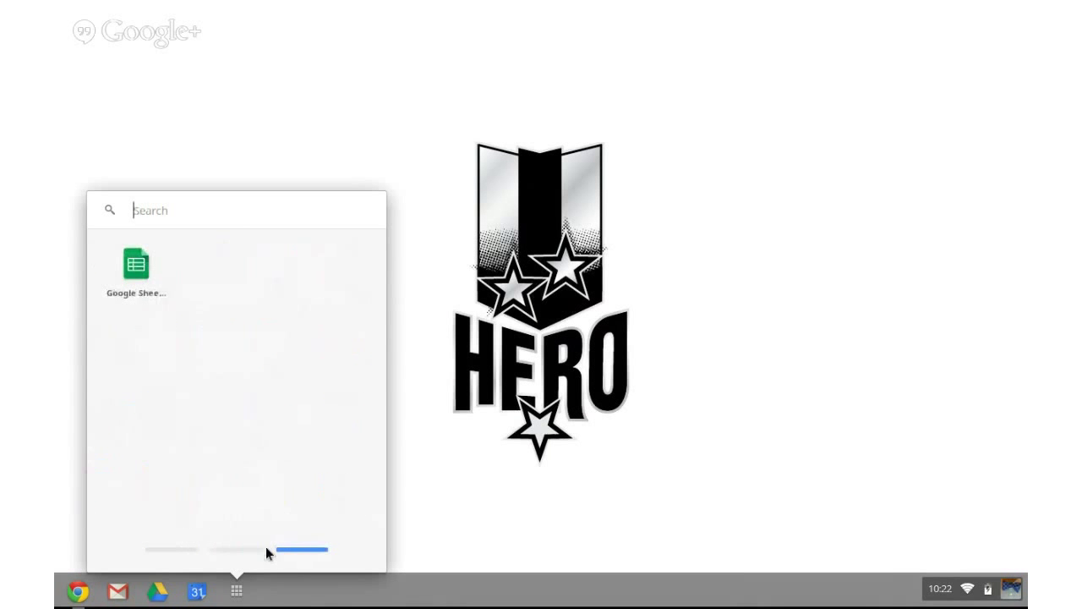
left_click(174, 548)
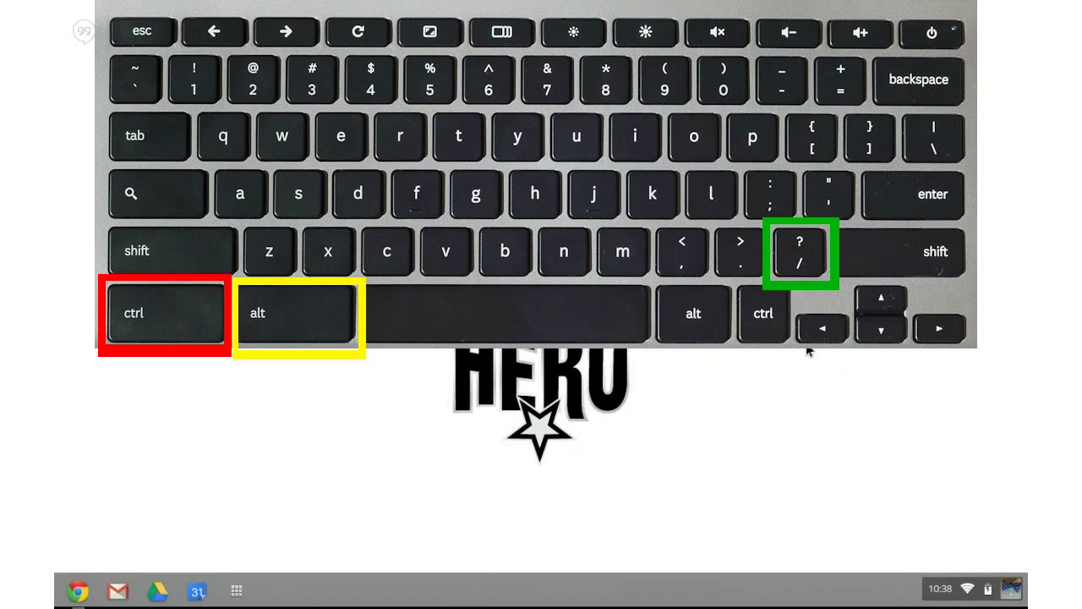
- Show the keyboard shortcut overlay with Ctrl+Alt+/
key("ctrl+alt+slash")
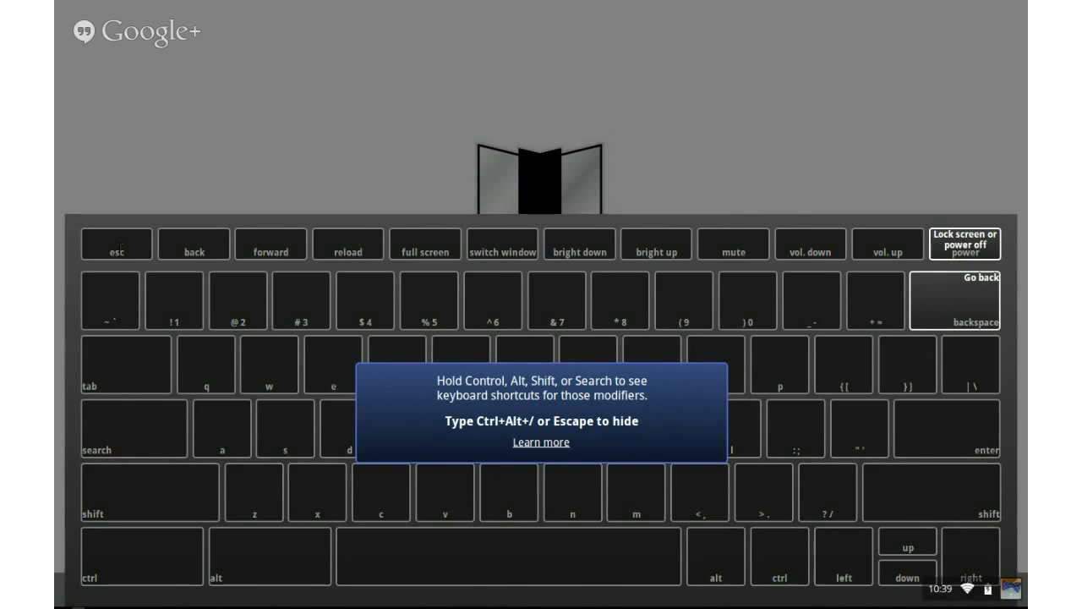
- Hold Shift in the shortcut overlay to reveal its Shift combinations
key("shift")
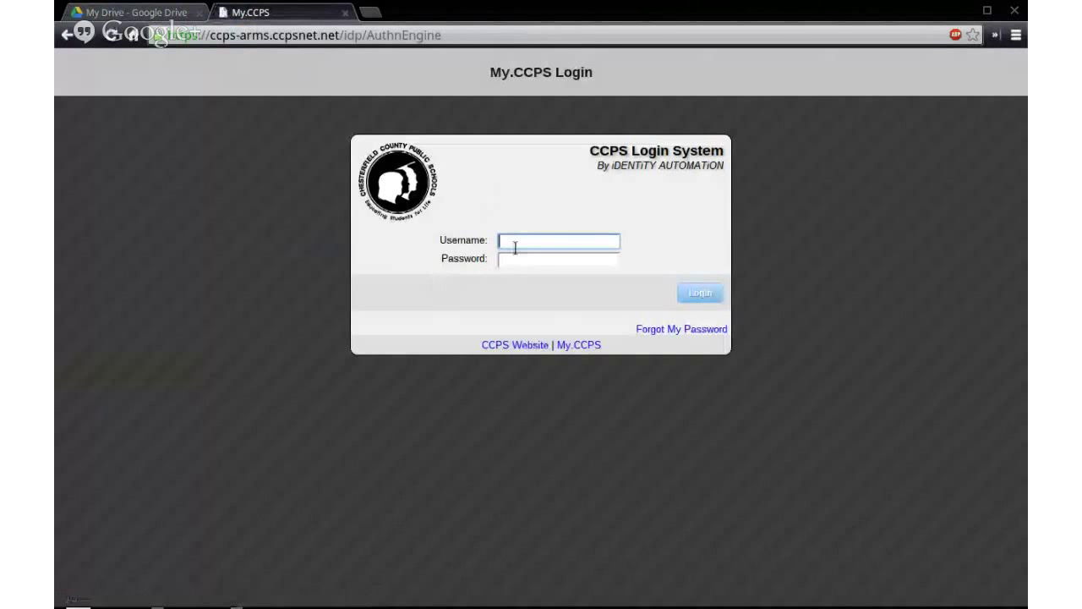
- Enter the student's username in the My.CCPS Username field and move to Password
key("Tab")
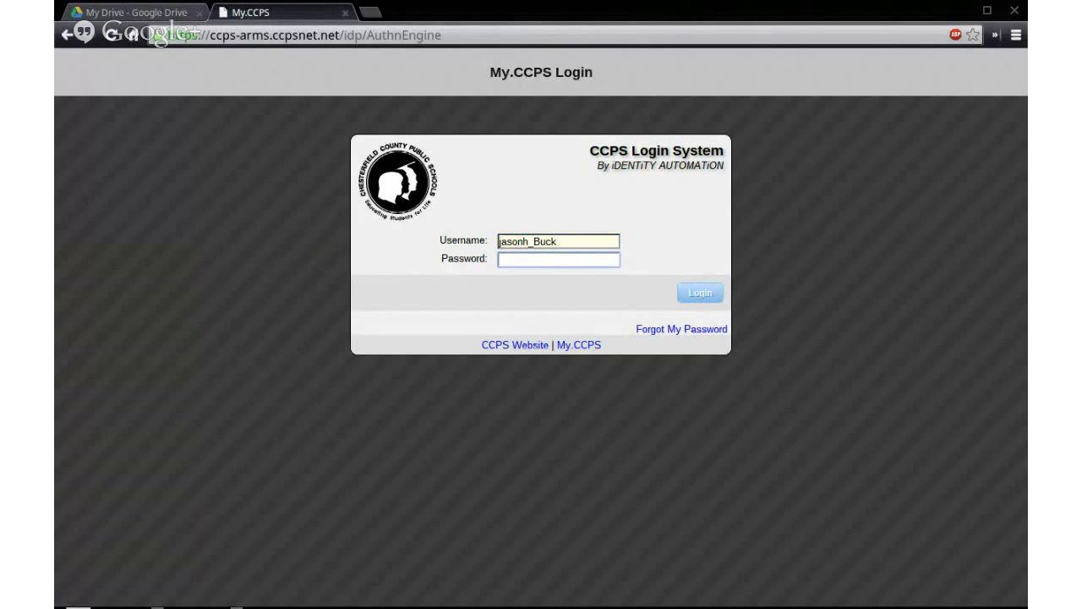